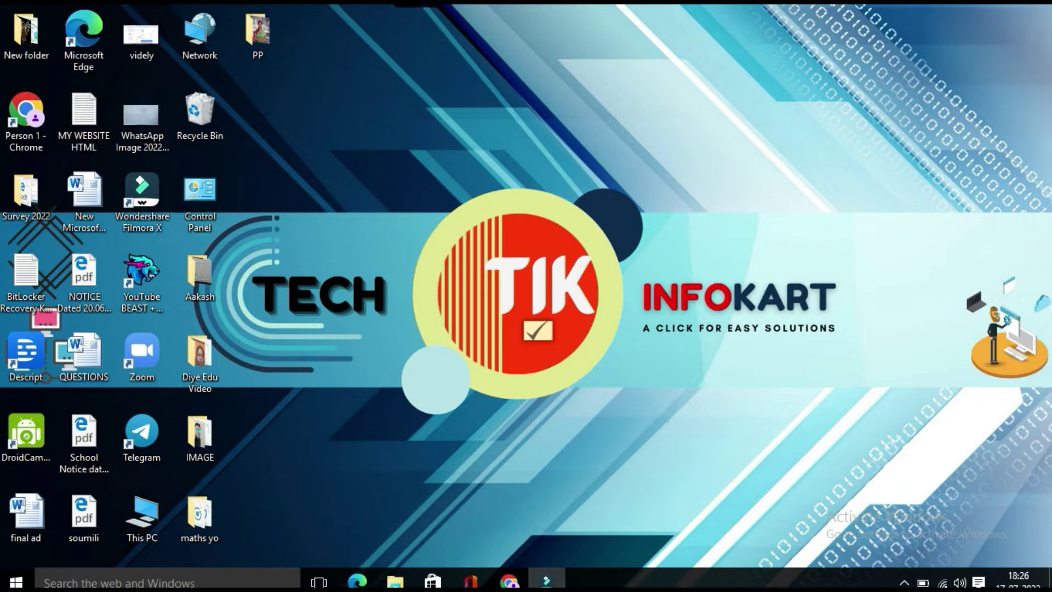
- Launch Task Manager from the taskbar's right-click menu
{"action": "right_click", "coordinate": [717, 582]}
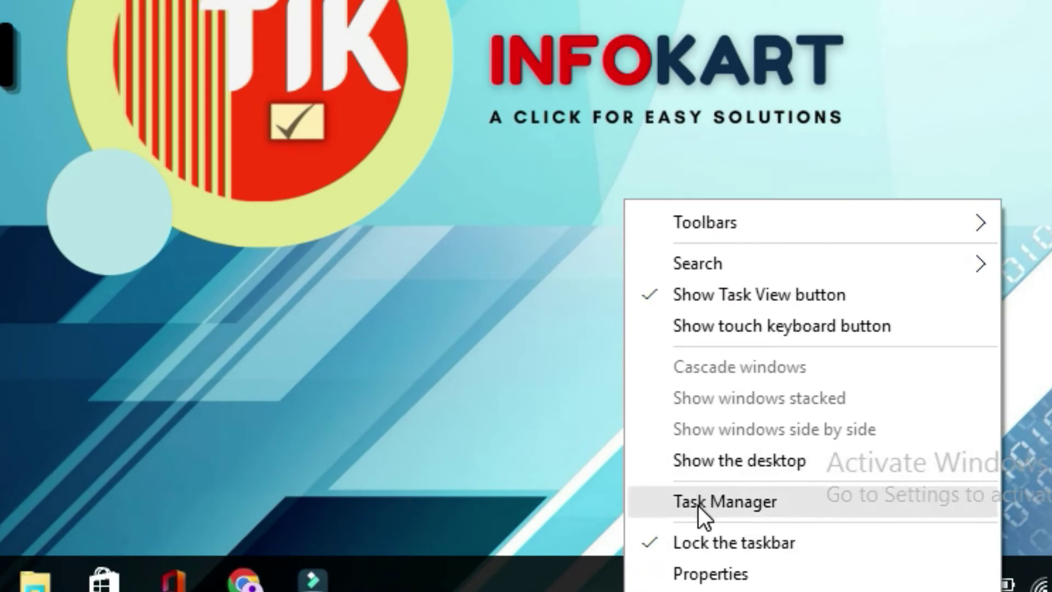
{"action": "left_click", "coordinate": [697, 504]}
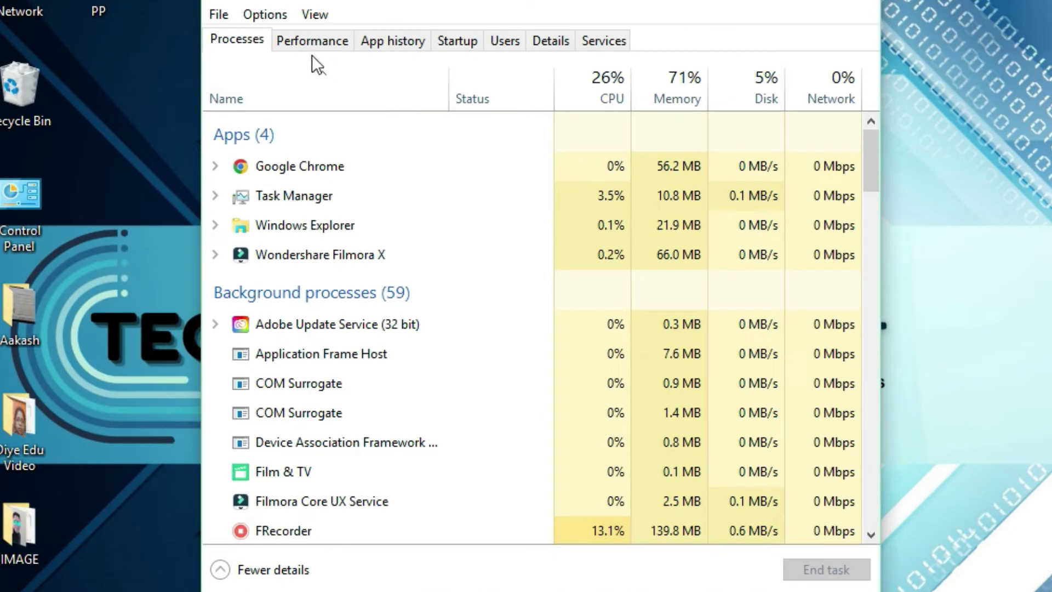
- Read the memory speed (1333 MHz) on the Performance Memory pane, then close Task Manager
{"action": "left_click", "coordinate": [307, 41]}
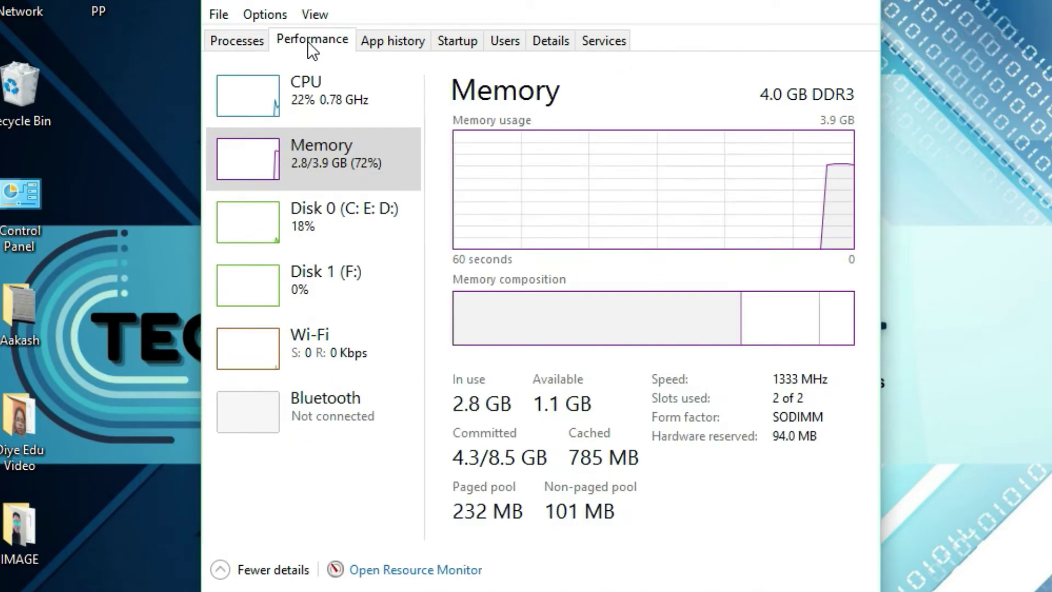
{"action": "left_click", "coordinate": [317, 169]}
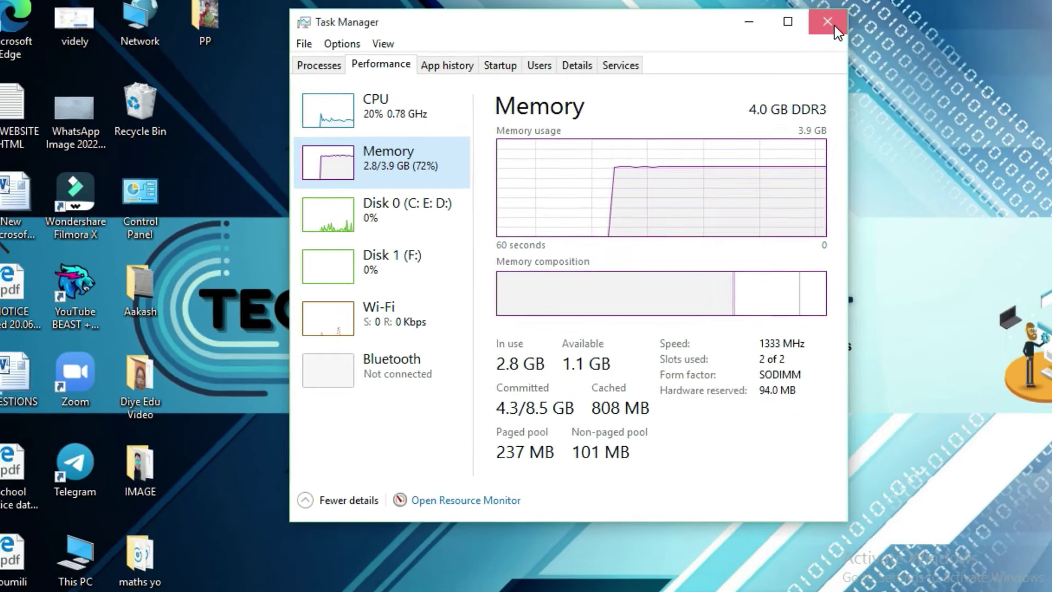
{"action": "left_click", "coordinate": [828, 25]}
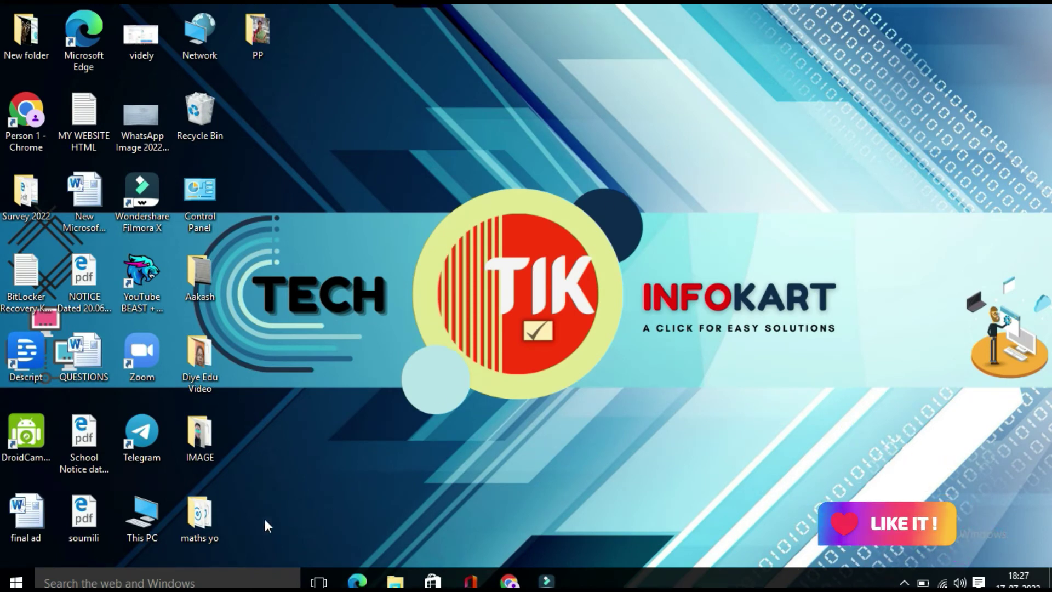
- Search for cmd from the taskbar and launch Command Prompt
{"action": "left_click", "coordinate": [194, 582]}
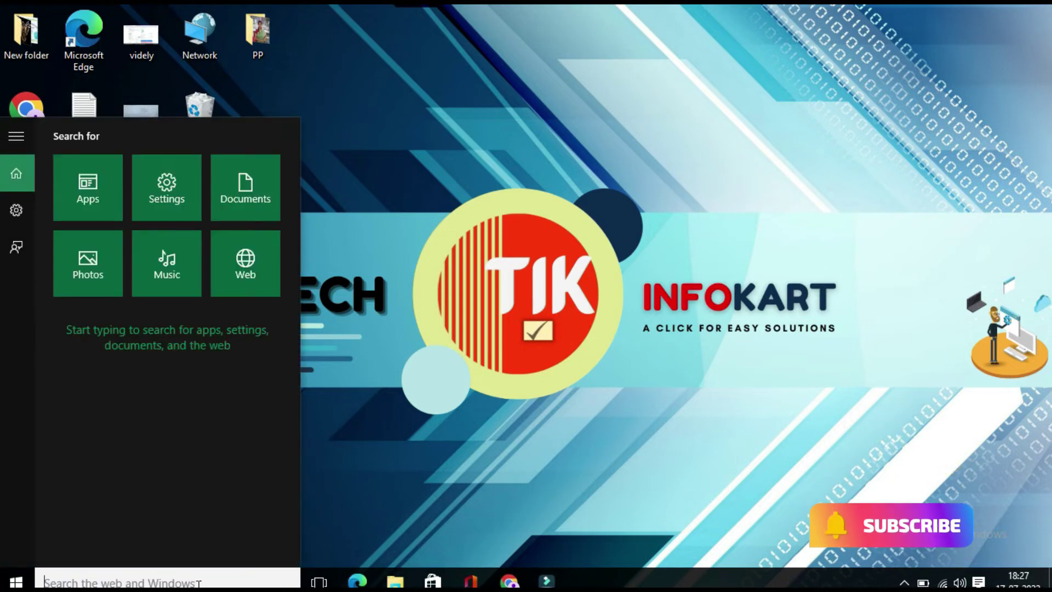
{"action": "type", "text": "cmd"}
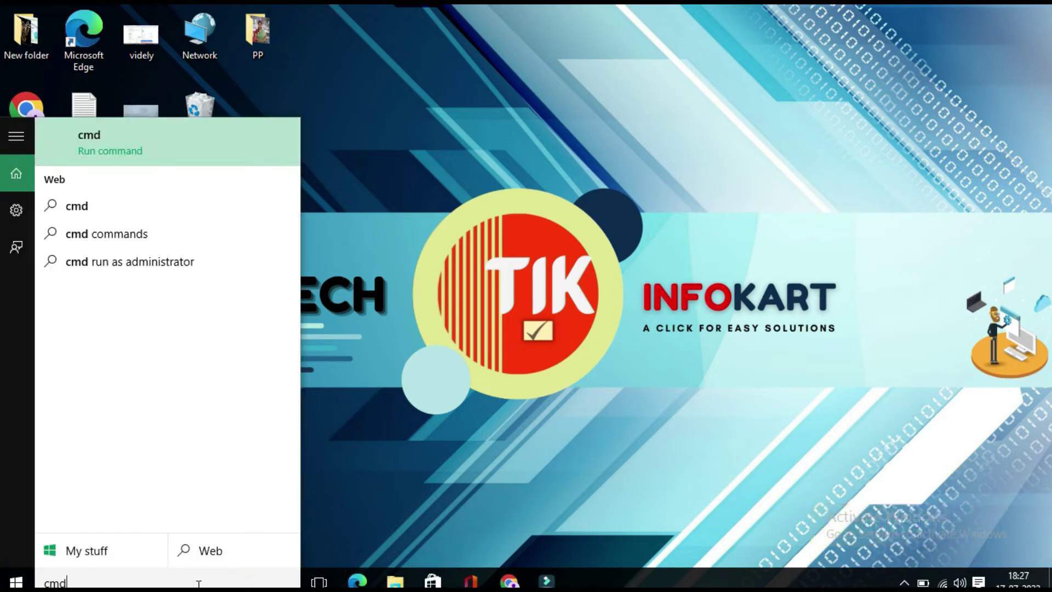
{"action": "key", "text": "Escape"}
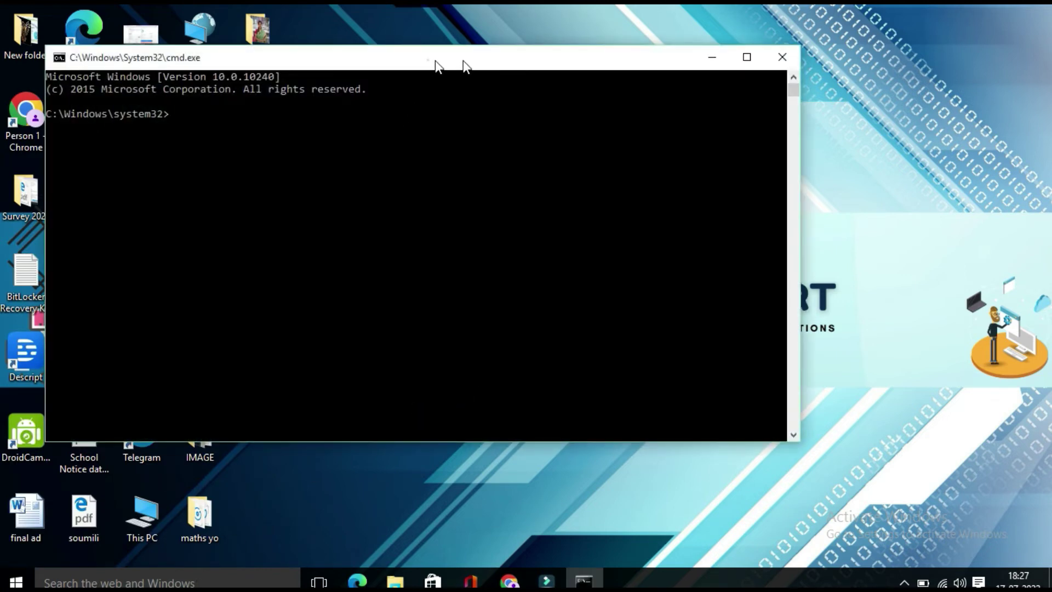
- Move the window right and run wmic memorychip get speed (reports 1333 per module)
{"action": "left_click_drag", "start_coordinate": [422, 68], "coordinate": [556, 65]}
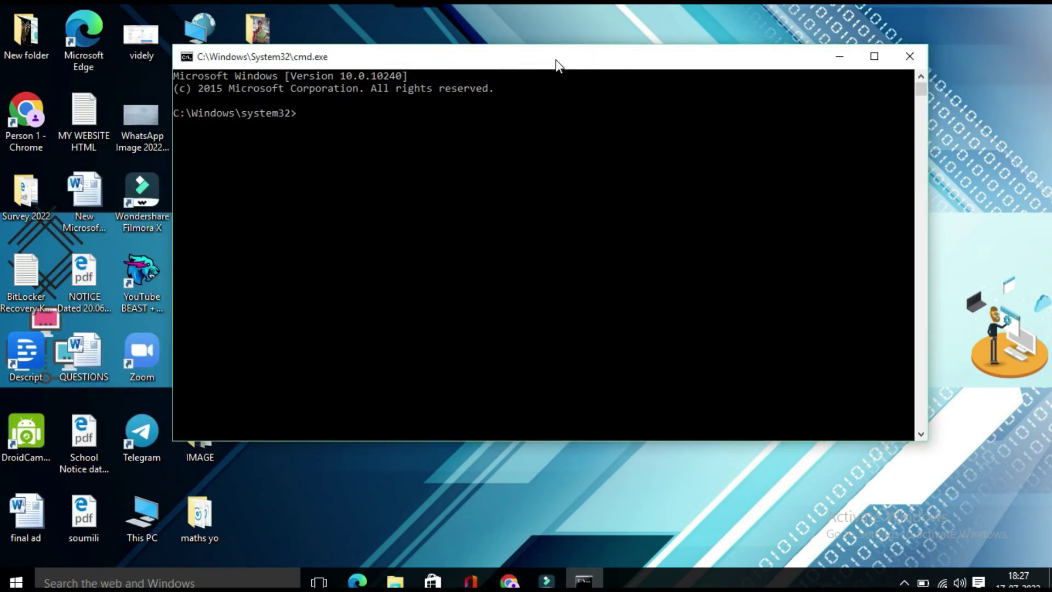
{"action": "type", "text": "wmic "}
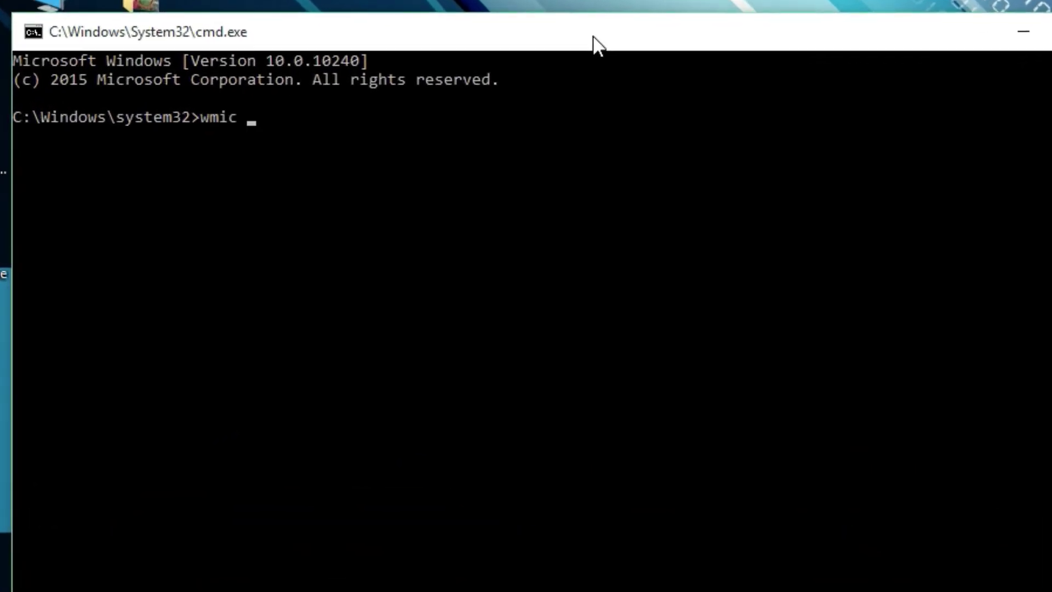
{"action": "type", "text": "memorychip "}
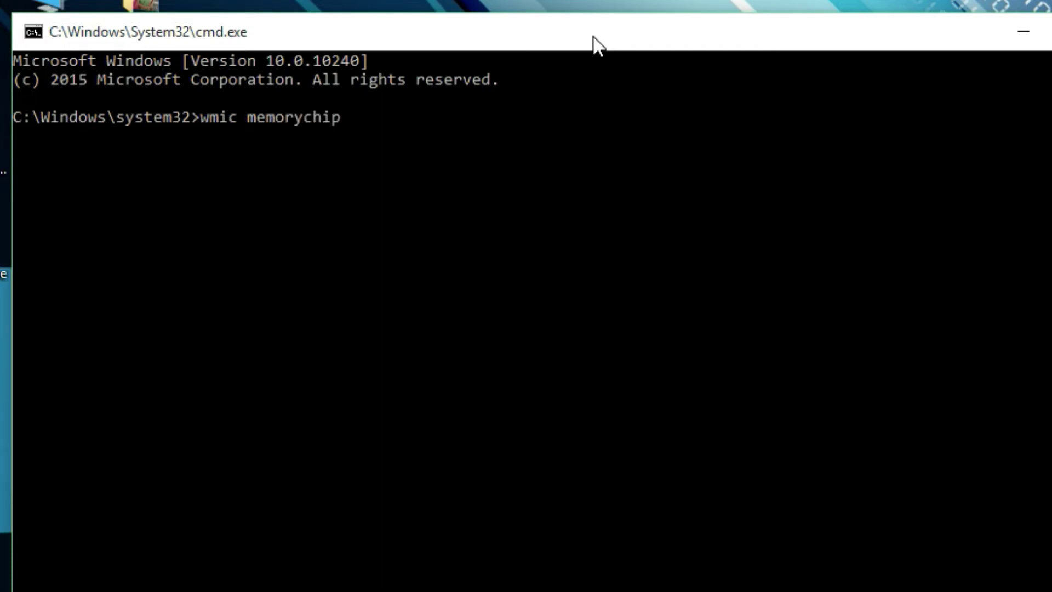
{"action": "type", "text": "get "}
{"action": "type", "text": "speed"}
{"action": "key", "text": "Return"}
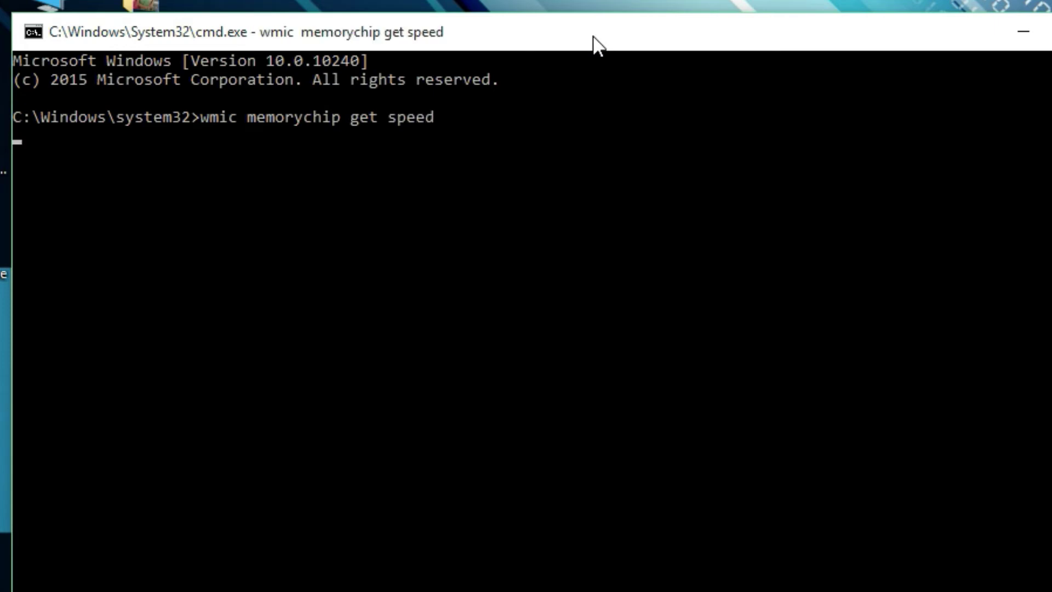